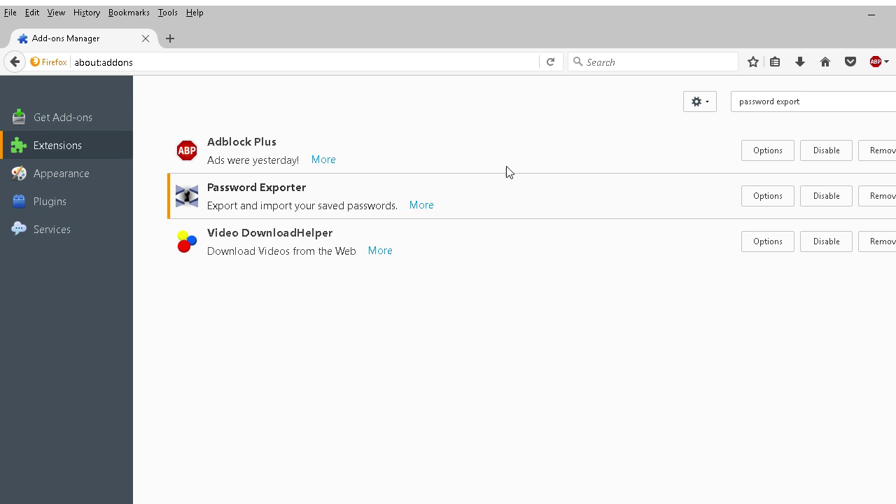
- Search the available add-ons for 'password export'
{"action": "left_click", "coordinate": [795, 106]}
{"action": "triple_click", "coordinate": [796, 105]}
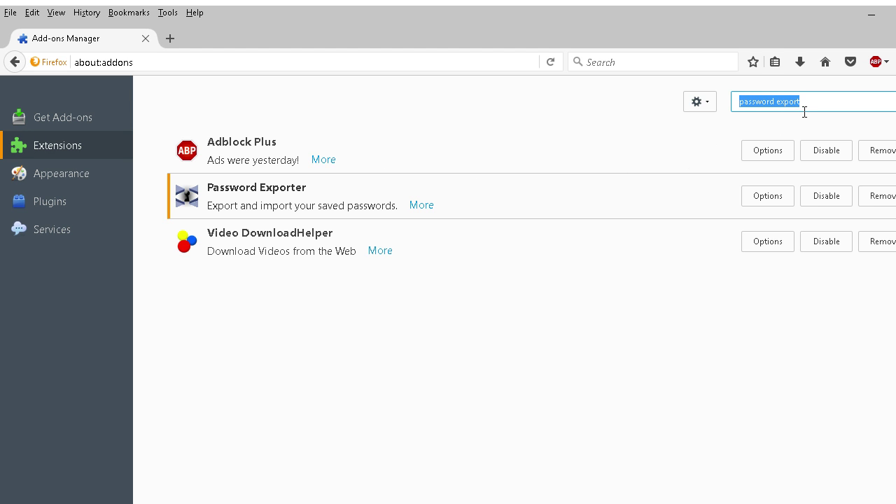
{"action": "key", "text": "Return"}
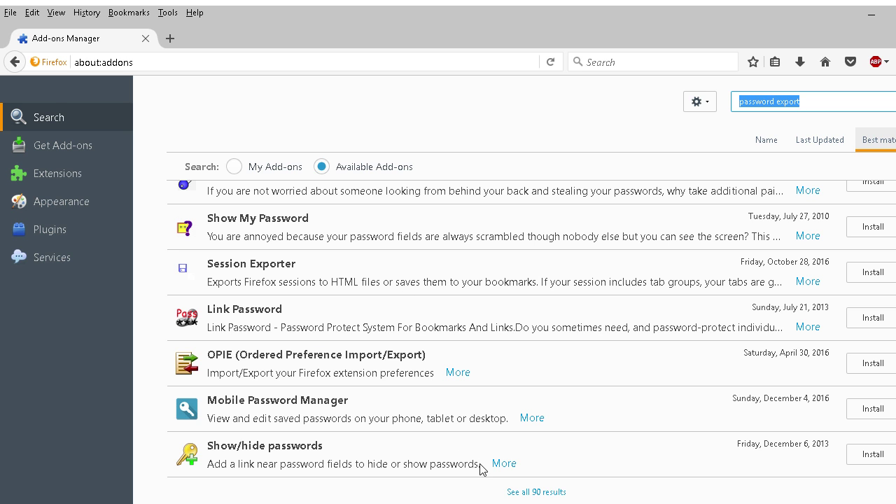
- Open all 90 'password export' results on addons.mozilla.org in a new tab
{"action": "left_click", "coordinate": [522, 494]}
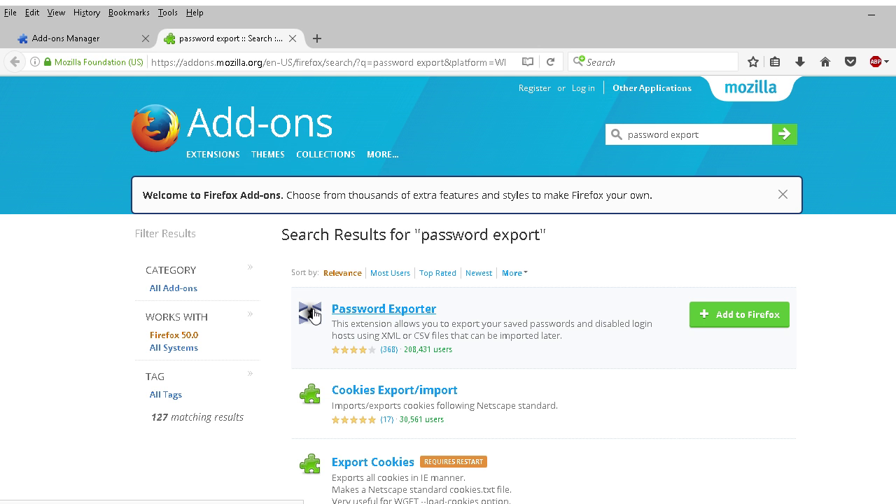
- Close the addons.mozilla.org tab and go back to the installed Extensions list
{"action": "left_click", "coordinate": [292, 41]}
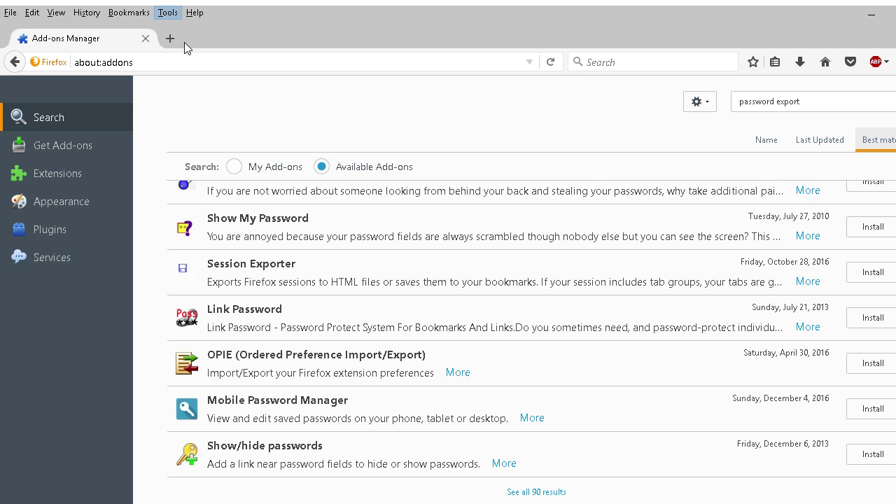
{"action": "left_click", "coordinate": [65, 179]}
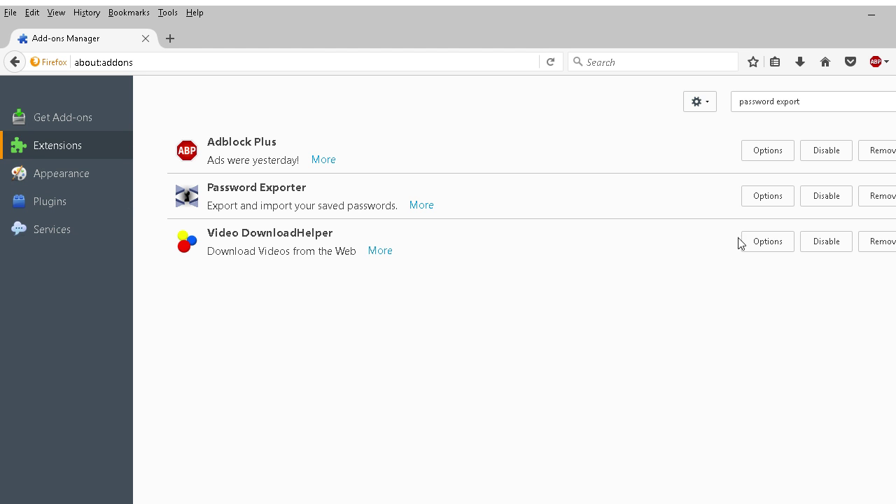
- Open the Options for the installed Password Exporter extension
{"action": "left_click", "coordinate": [763, 203]}
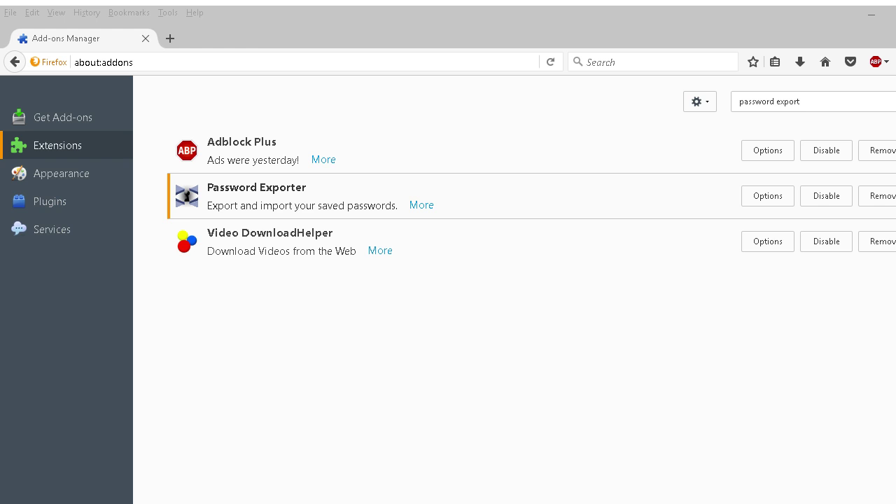